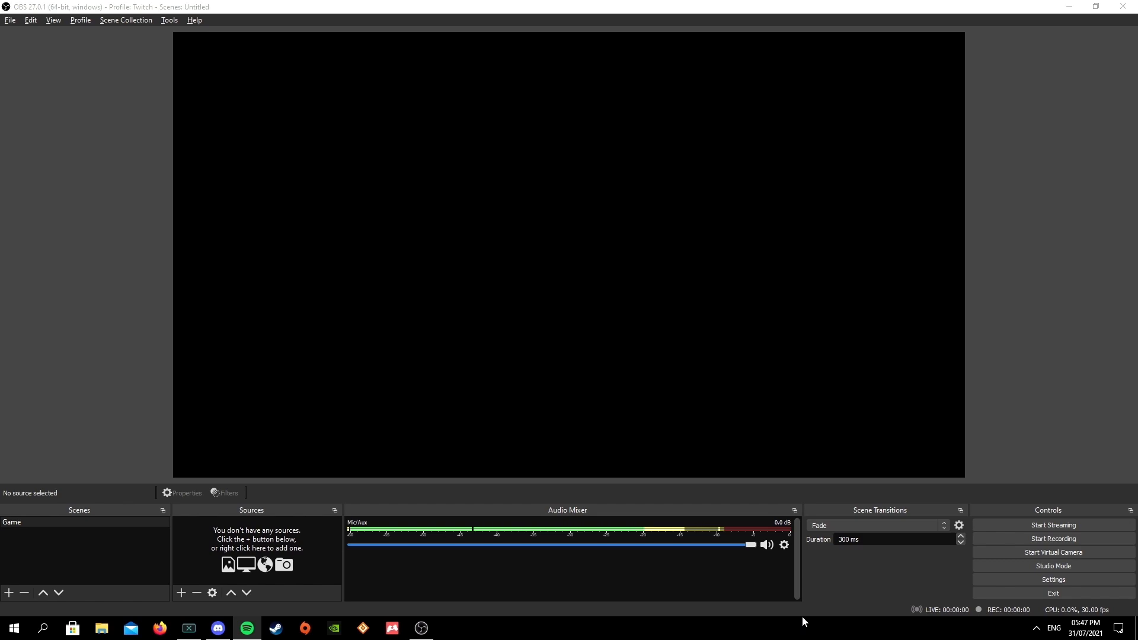
# Open the audio filters for the Mic/Aux source and add a Compressor filter with its default name.
pyautogui.click(785, 545)
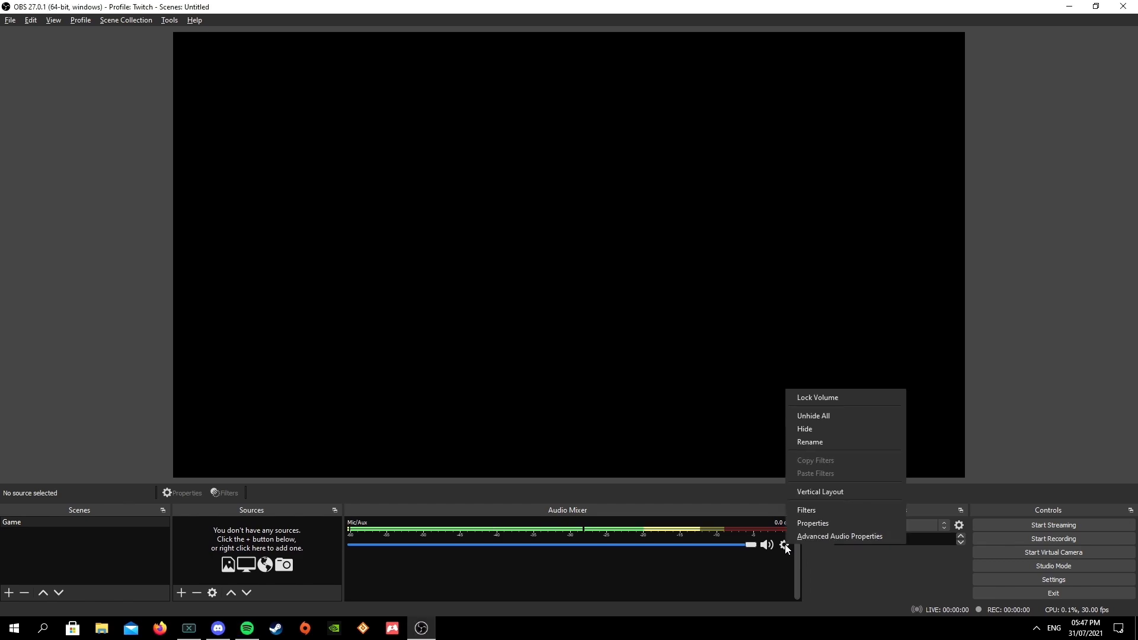
pyautogui.click(781, 551)
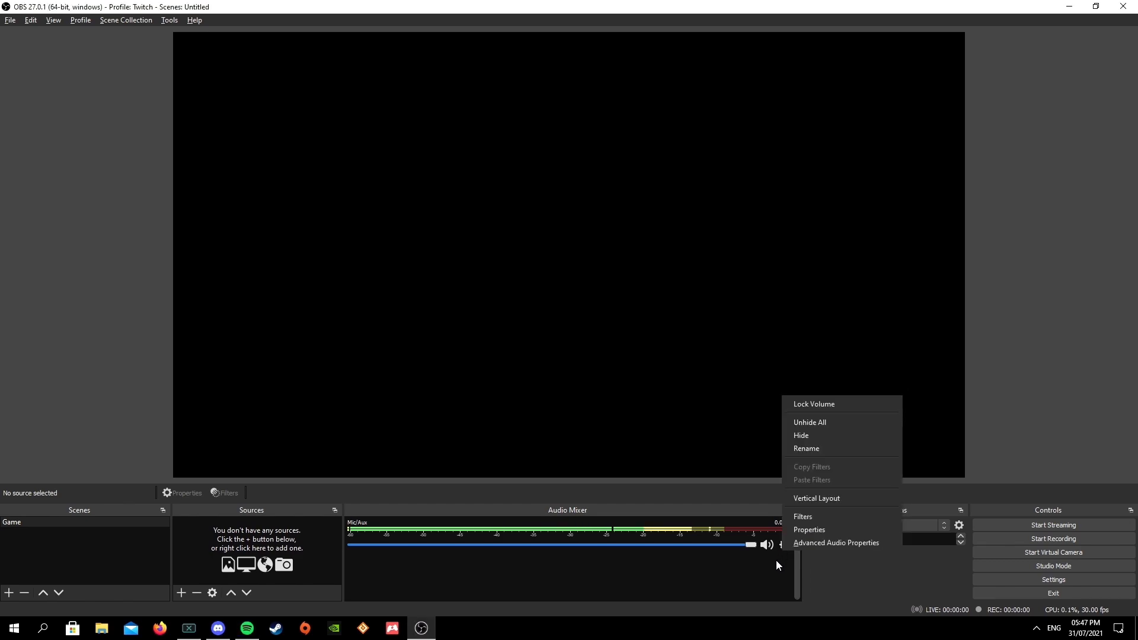
pyautogui.click(778, 563)
pyautogui.click(784, 545)
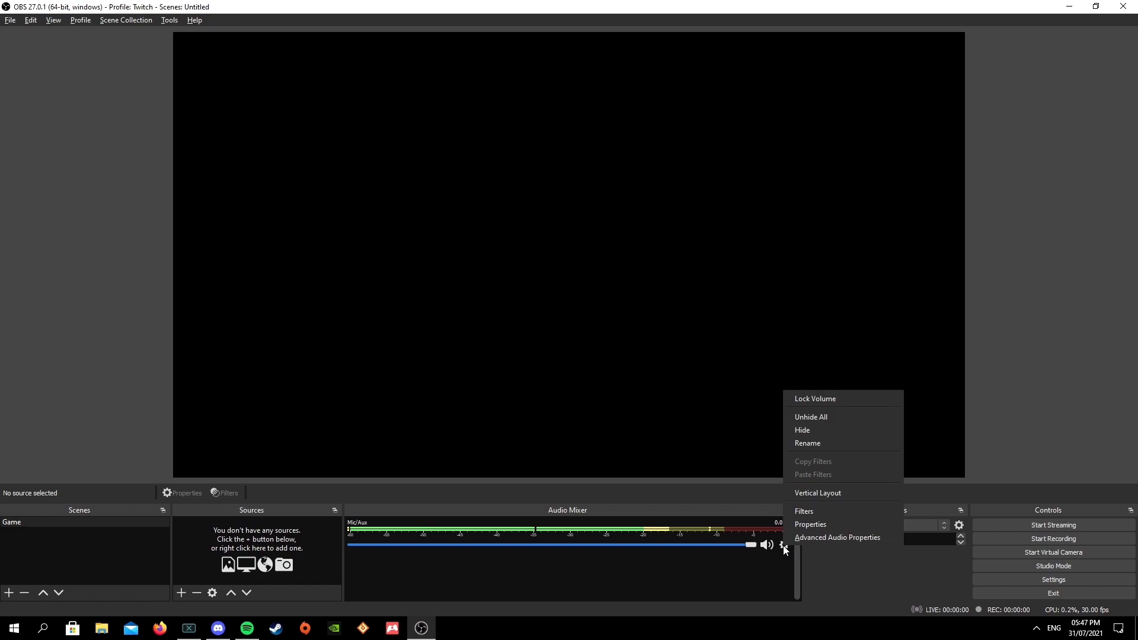
pyautogui.click(823, 511)
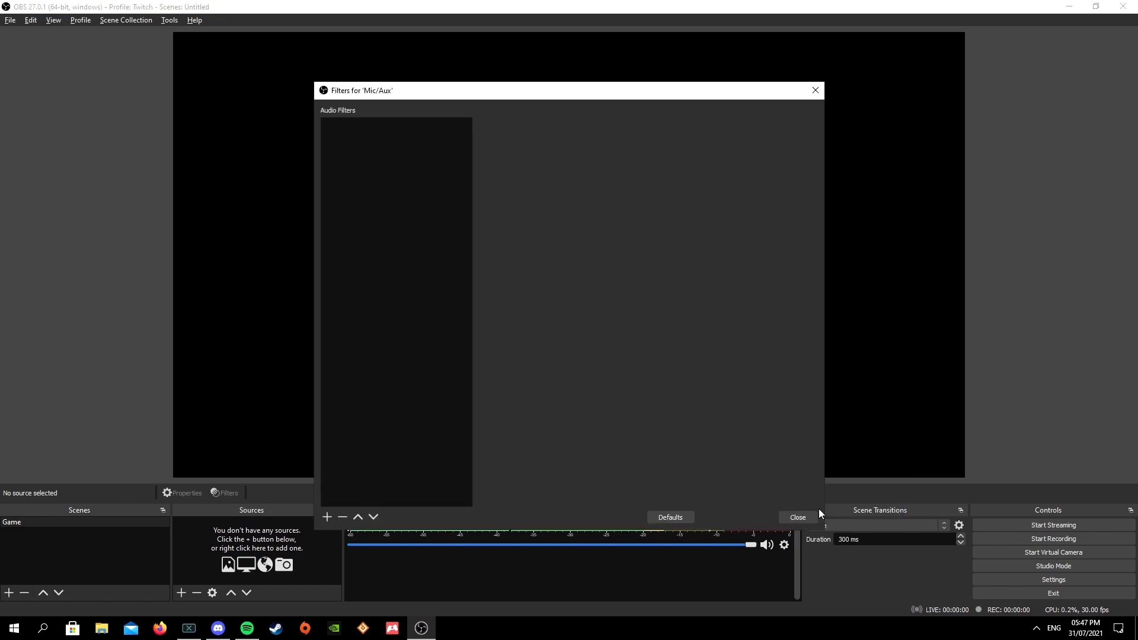
pyautogui.click(330, 515)
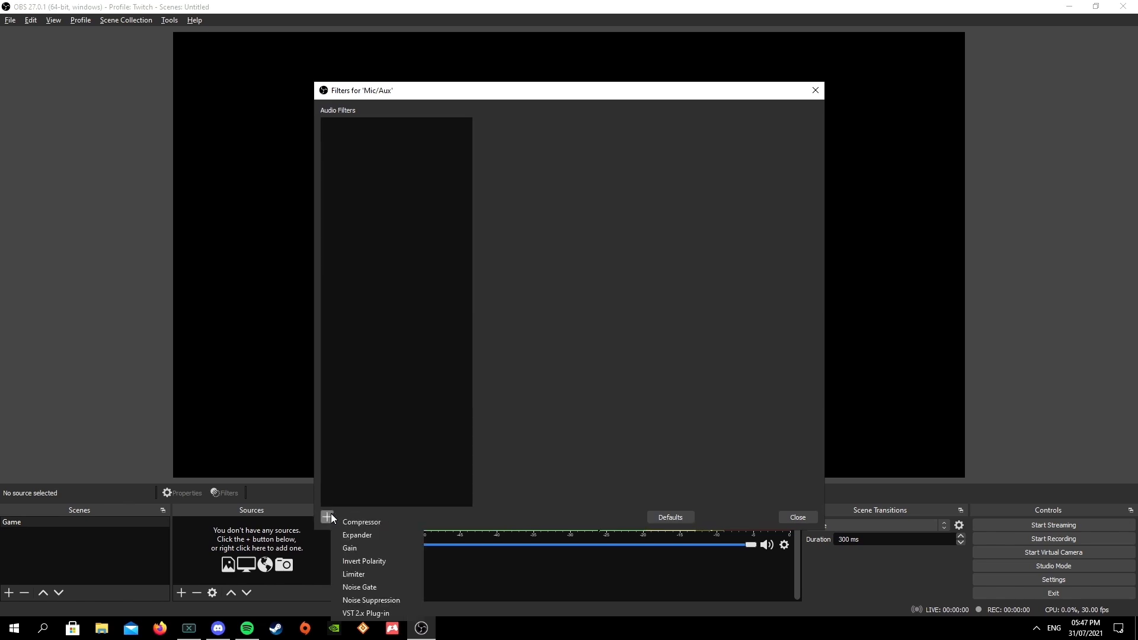
pyautogui.click(377, 525)
pyautogui.click(551, 330)
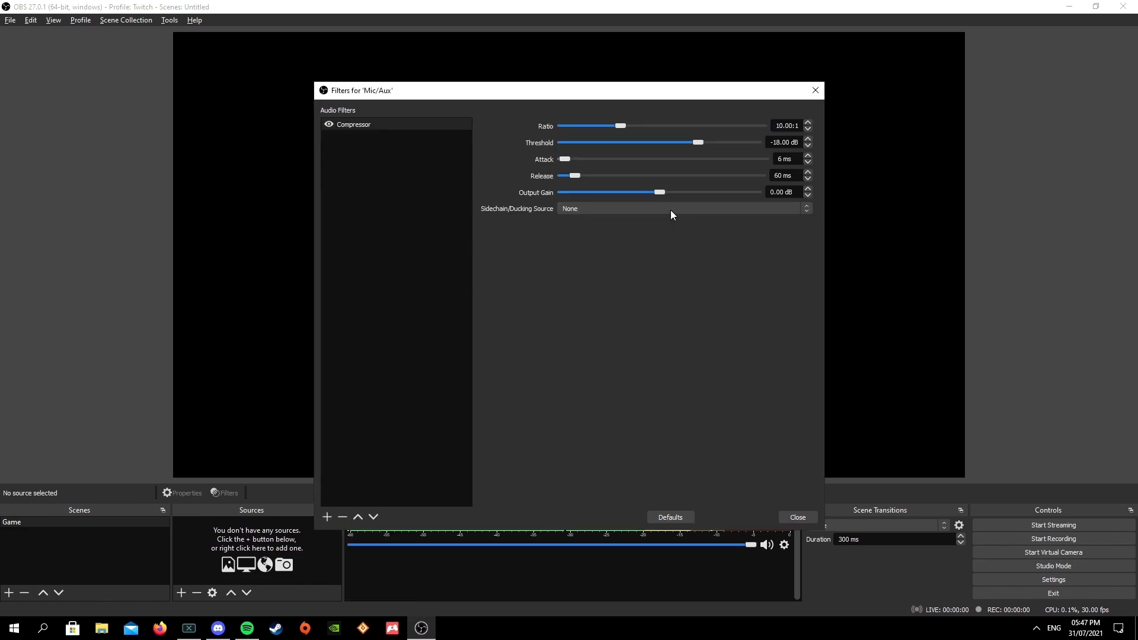
# Set the Compressor's ratio to 4.00:1 and its threshold to -15.10 dB.
pyautogui.moveTo(615, 127); pyautogui.dragTo(590, 129)
pyautogui.moveTo(699, 142)
pyautogui.mouseDown()
pyautogui.moveTo(729, 145)
pyautogui.moveTo(707, 144)
pyautogui.mouseUp()
pyautogui.moveTo(706, 144); pyautogui.dragTo(705, 144)
pyautogui.moveTo(682, 91); pyautogui.dragTo(686, 53)
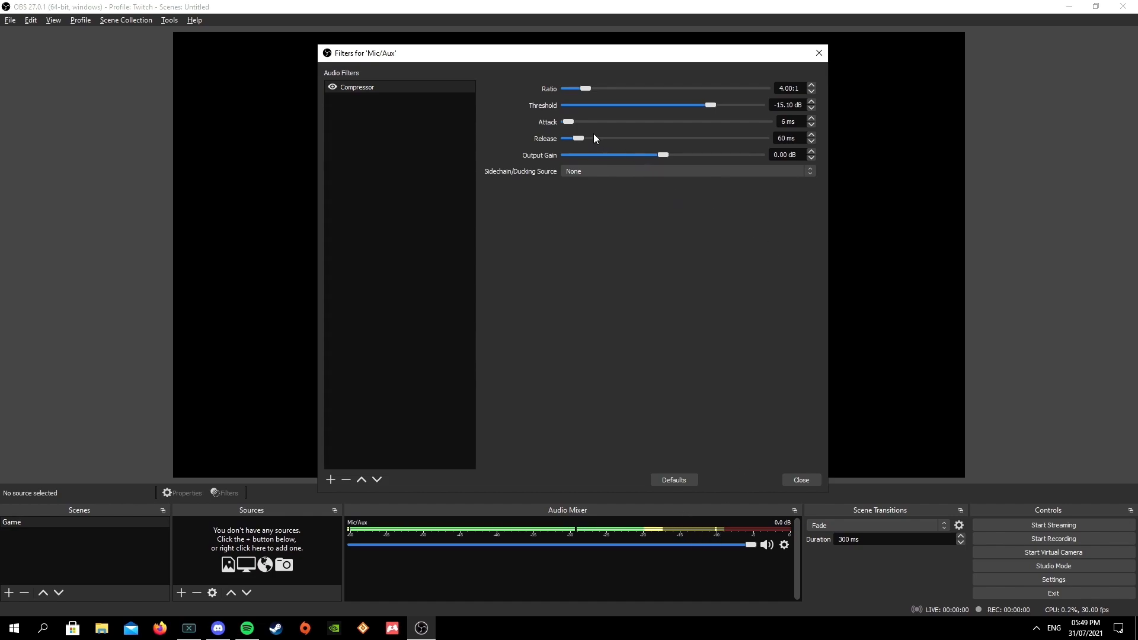
# Set the Compressor's attack to 1 ms and its release to 400 ms.
pyautogui.moveTo(569, 122); pyautogui.dragTo(551, 126)
pyautogui.moveTo(575, 138); pyautogui.dragTo(644, 143)
pyautogui.click(741, 143)
# Add a Noise Gate filter with its default name to the Mic/Aux source.
pyautogui.click(333, 483)
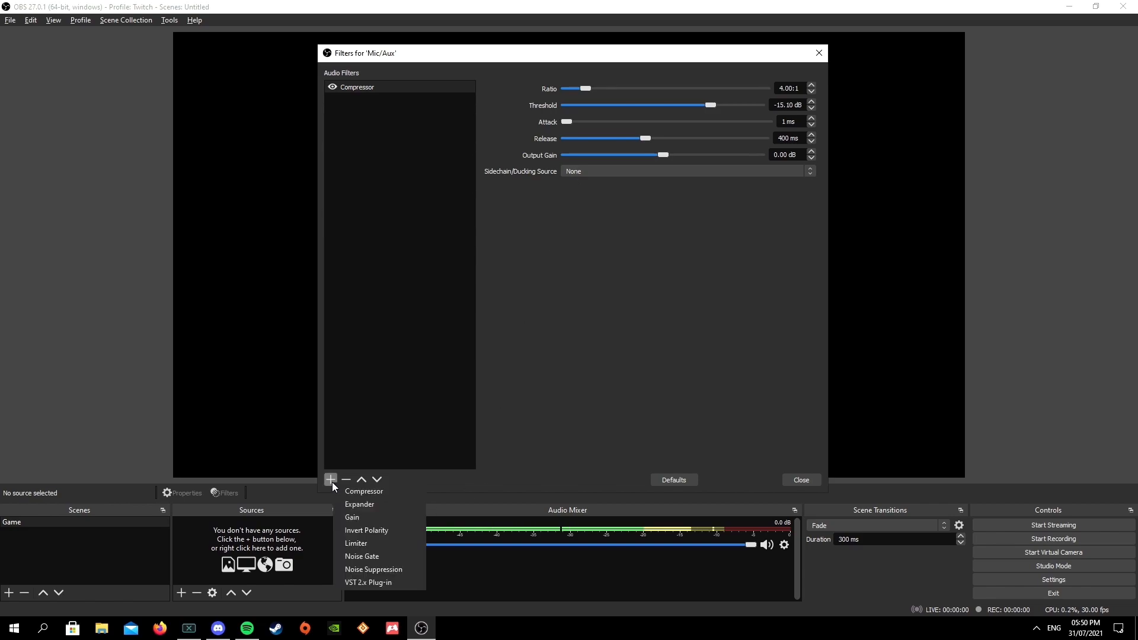
pyautogui.click(383, 555)
pyautogui.click(560, 296)
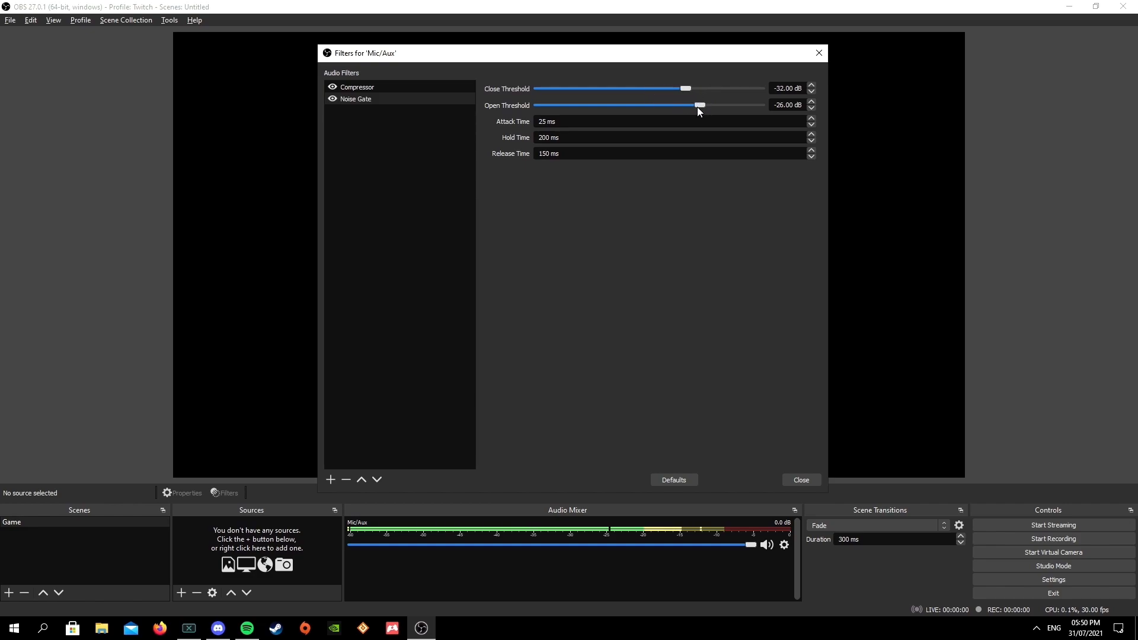
# Set the Noise Gate's attack time to 1 ms and its release time to 400 ms.
pyautogui.click(661, 120)
pyautogui.moveTo(661, 119); pyautogui.dragTo(400, 94)
pyautogui.press('BackSpace')
pyautogui.write('1')
pyautogui.press('Tab')
pyautogui.press('BackSpace')
pyautogui.write('400')
# Add a Limiter filter to the Mic/Aux source and set its threshold to -5.00 dB.
pyautogui.click(330, 485)
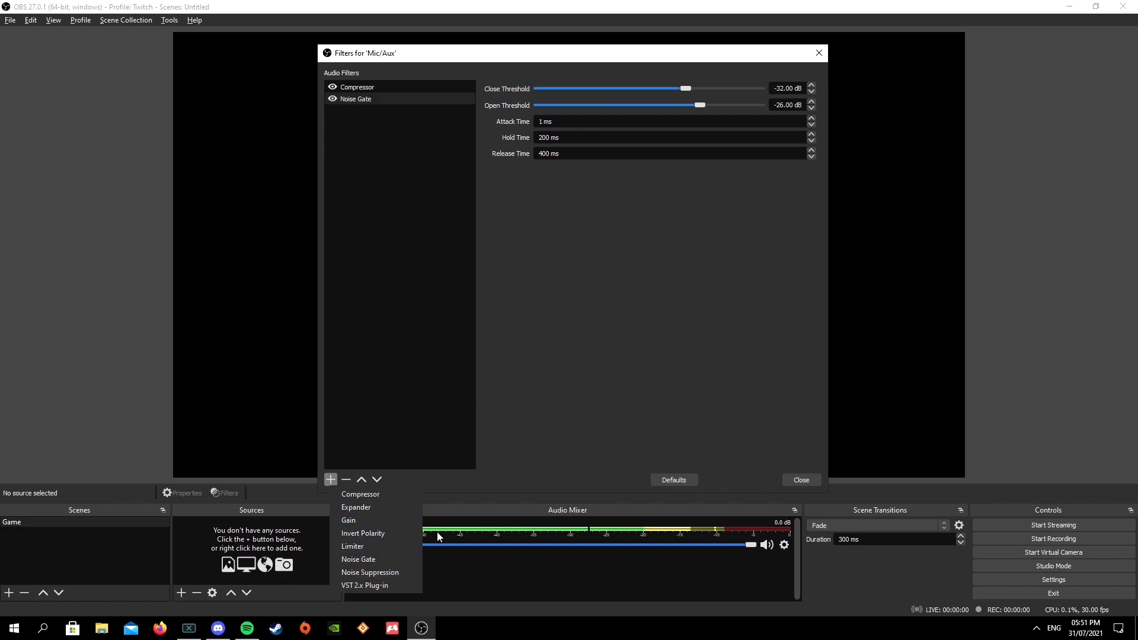
pyautogui.click(405, 544)
pyautogui.click(545, 295)
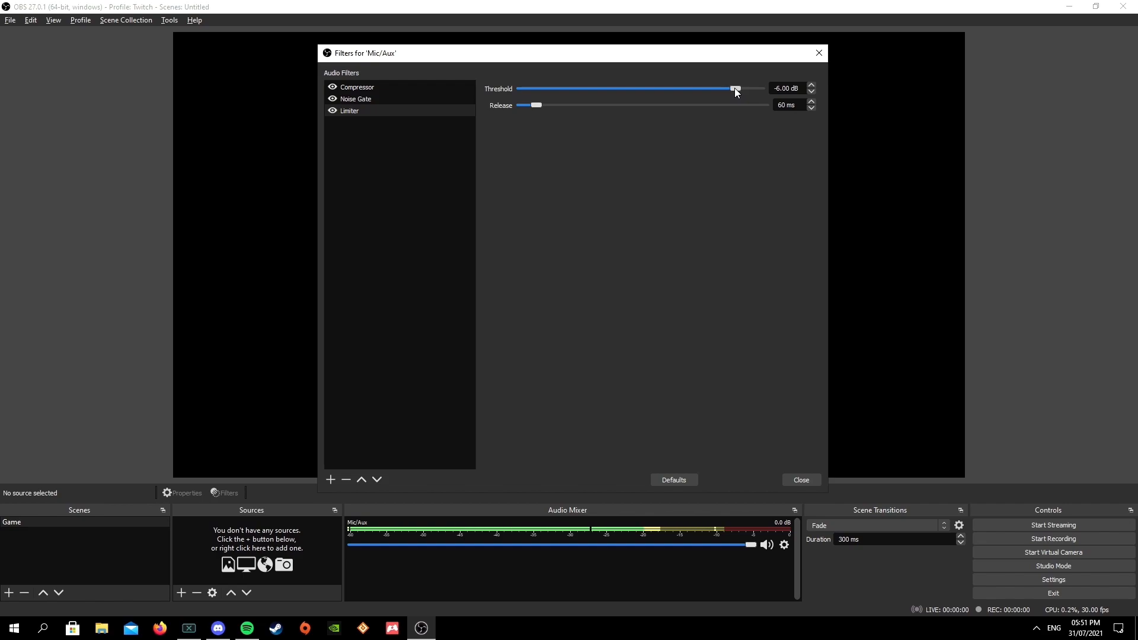
pyautogui.moveTo(735, 88); pyautogui.dragTo(738, 91)
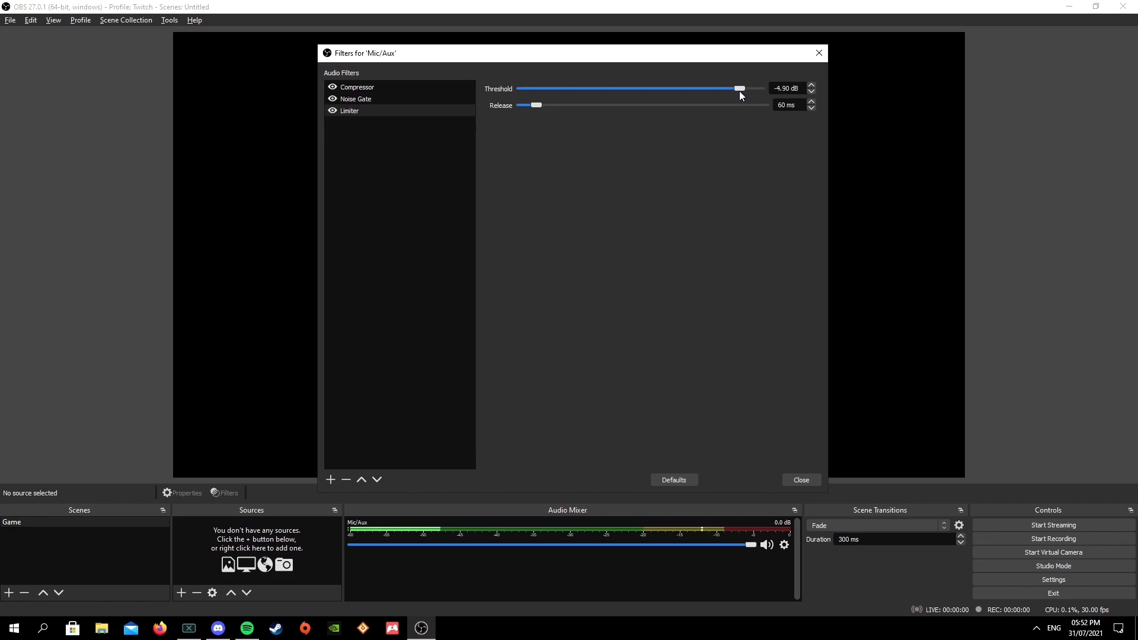
pyautogui.click(811, 86)
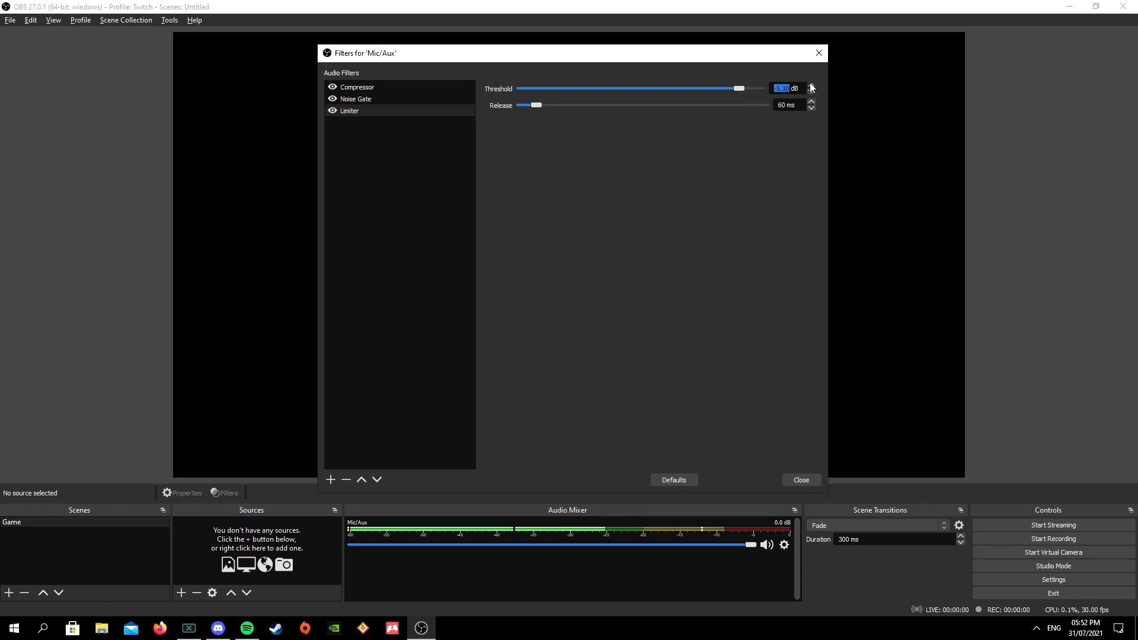
pyautogui.click(782, 138)
# Remove the Limiter filter from the Mic/Aux source and return to the Compressor settings.
pyautogui.rightClick(356, 112)
pyautogui.click(412, 164)
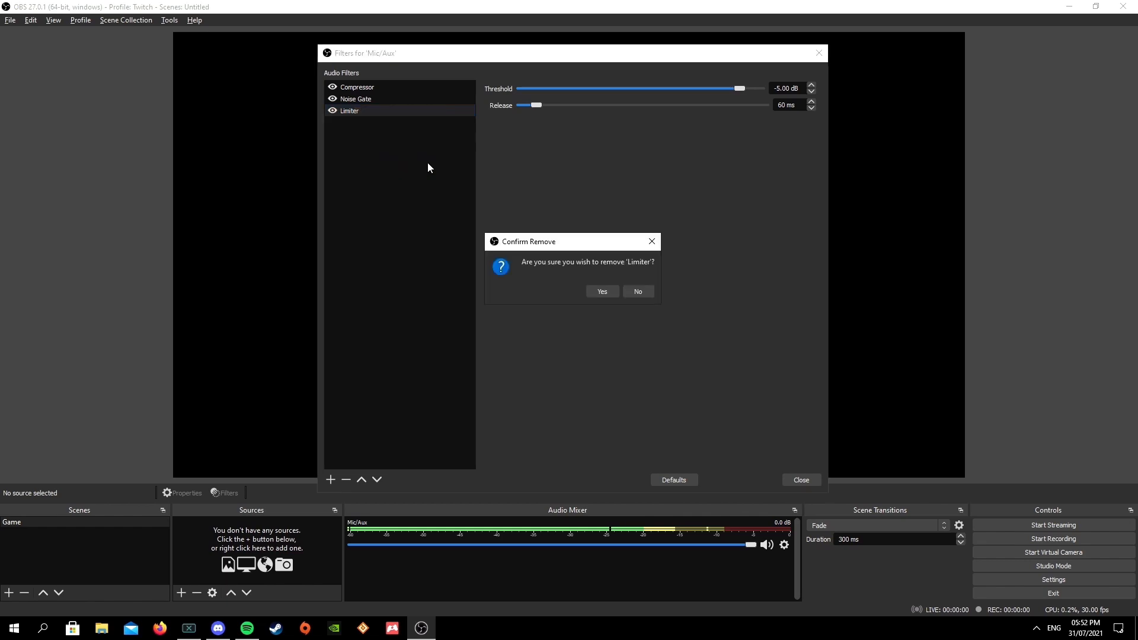
pyautogui.click(603, 291)
pyautogui.click(380, 89)
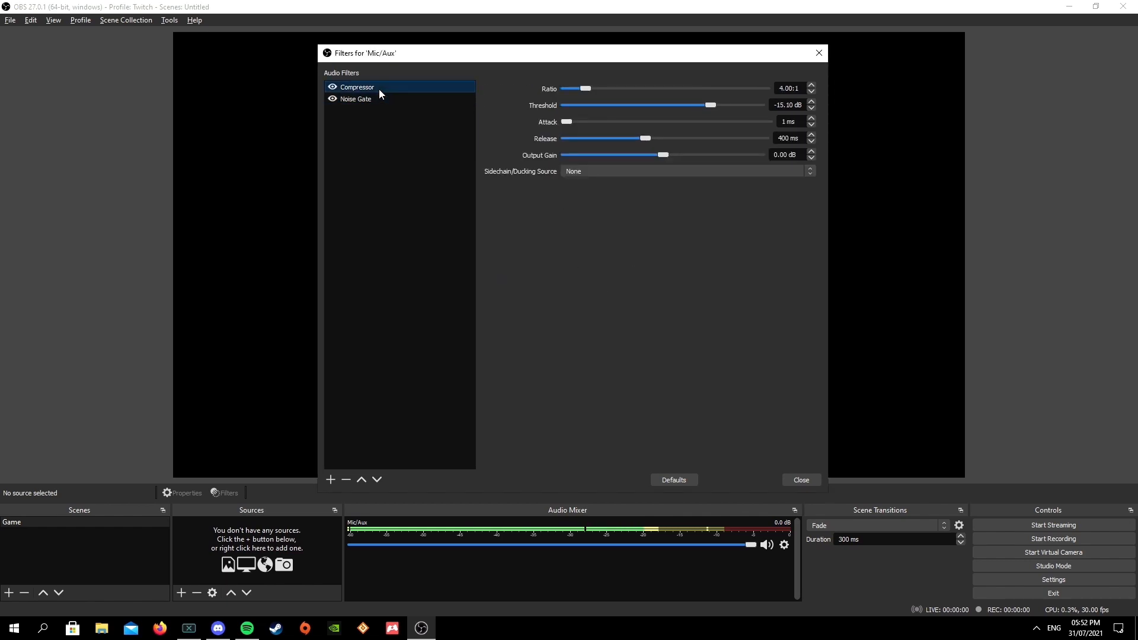
# Add a Noise Suppression filter to the Mic/Aux source and examine its available suppression methods.
pyautogui.click(329, 480)
pyautogui.click(383, 569)
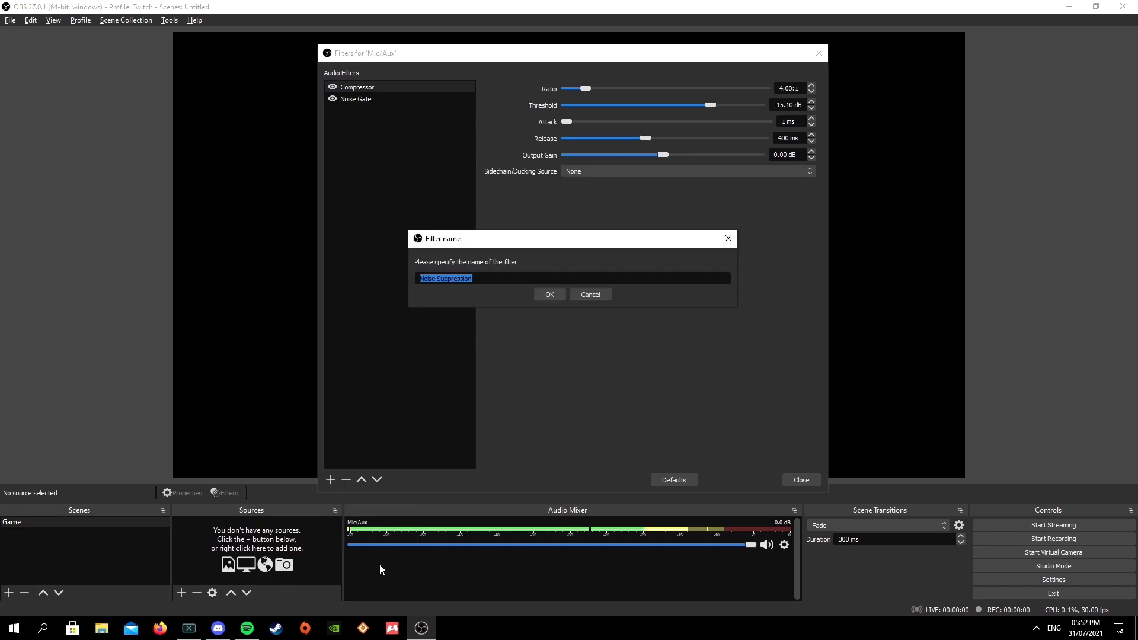
pyautogui.click(550, 294)
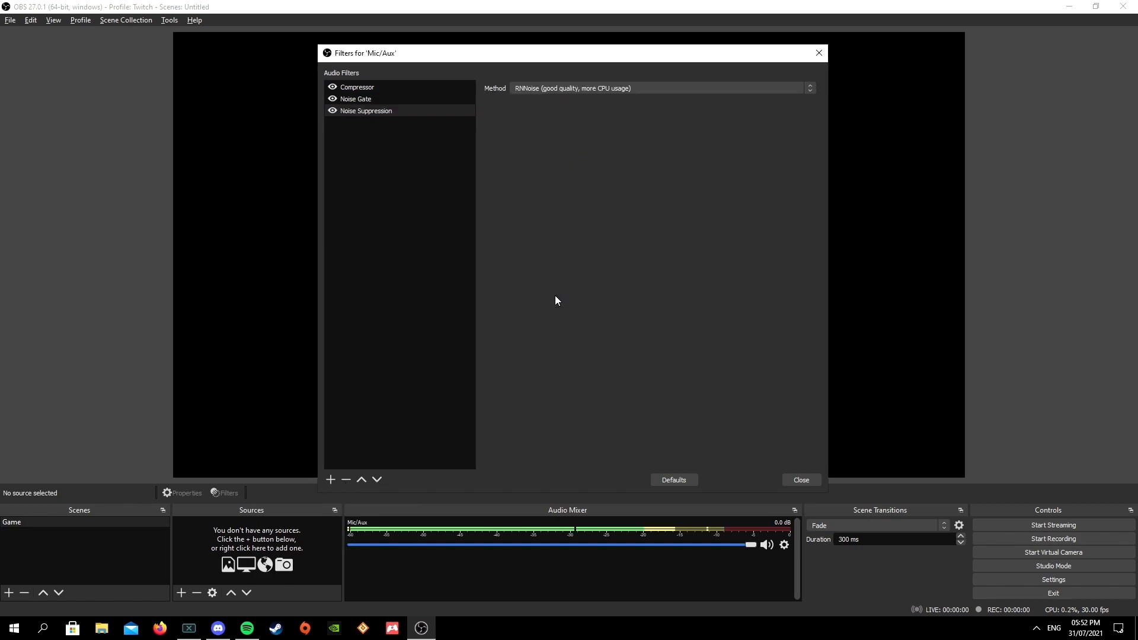
pyautogui.click(593, 89)
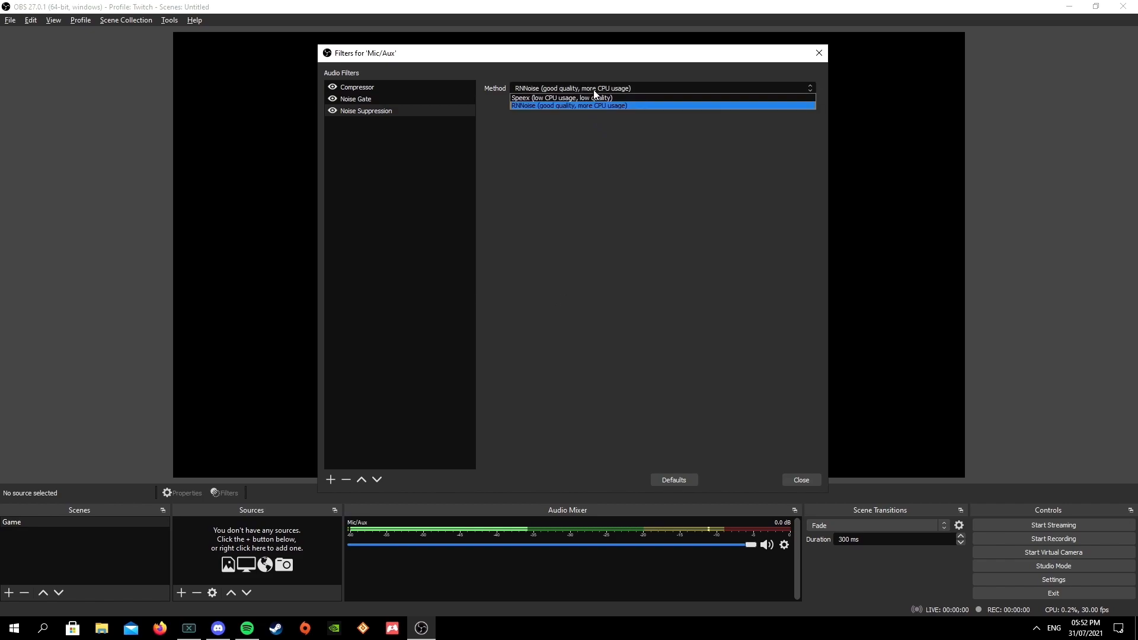
pyautogui.click(593, 90)
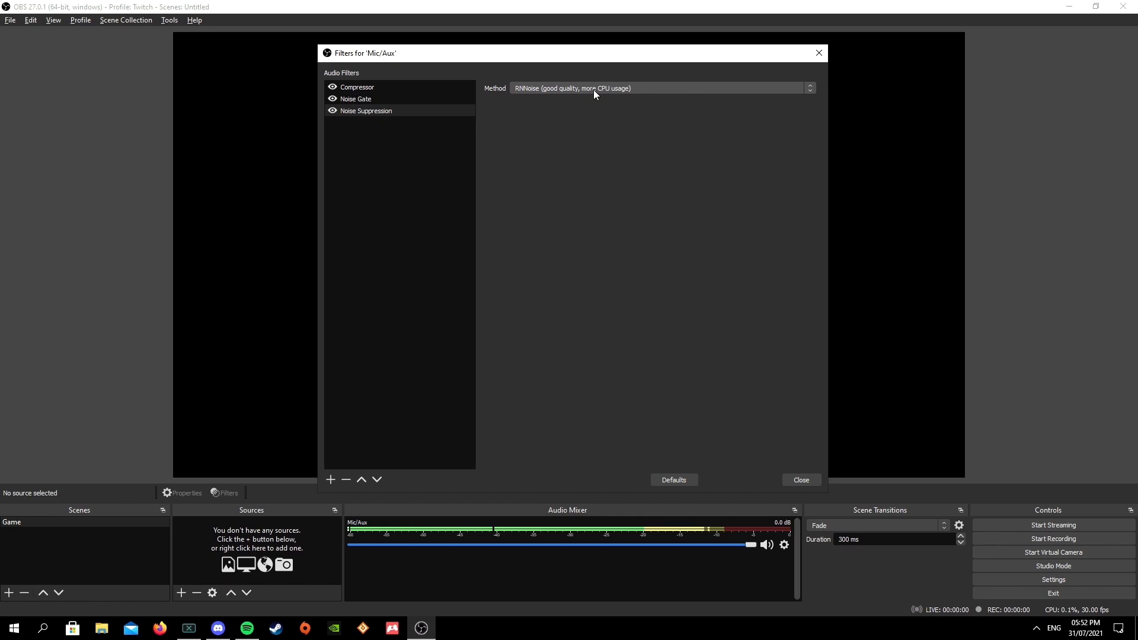
pyautogui.click(592, 90)
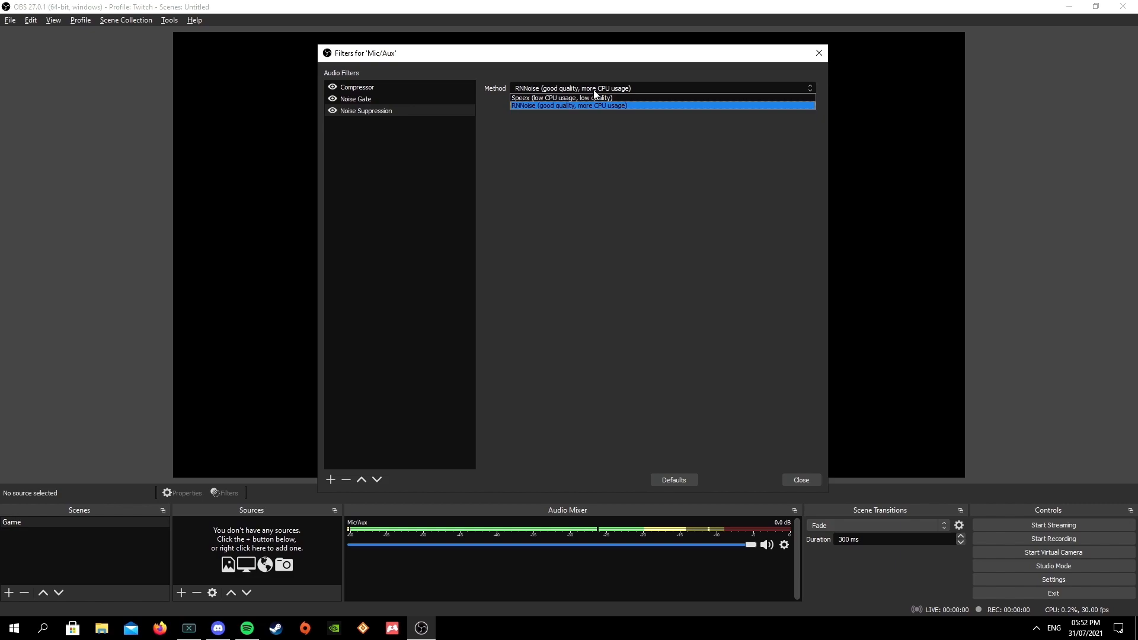
# Remove the Noise Suppression filter from the Mic/Aux source.
pyautogui.rightClick(400, 112)
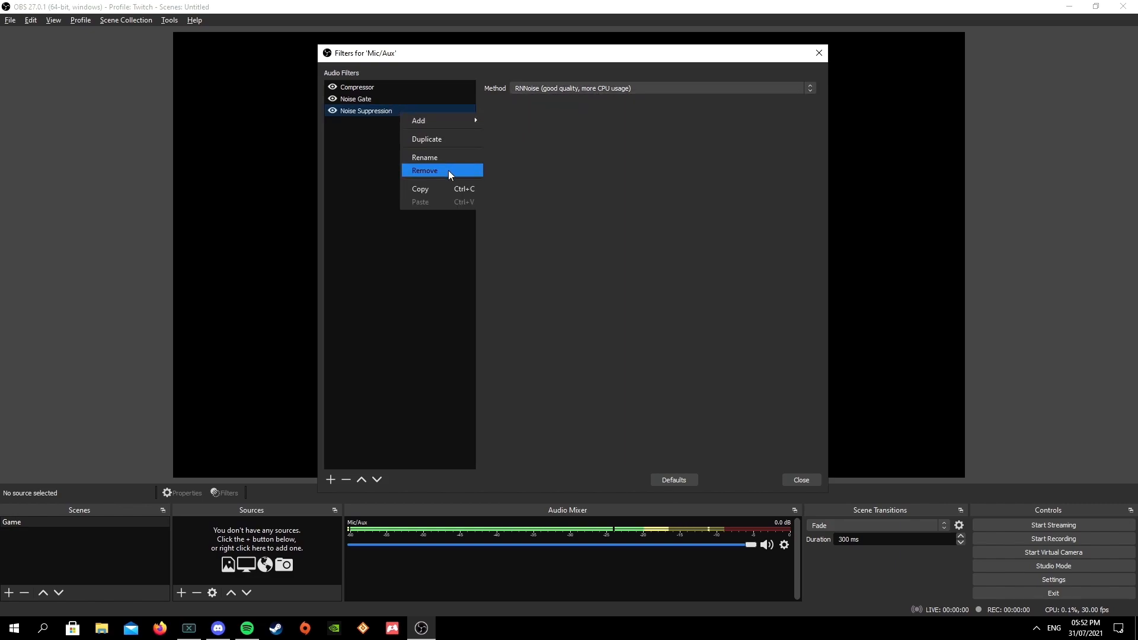
pyautogui.click(448, 171)
pyautogui.click(620, 291)
# Review the settings of the remaining Compressor and Noise Gate filters on the Mic/Aux source.
pyautogui.click(379, 89)
pyautogui.click(385, 99)
pyautogui.click(389, 89)
pyautogui.click(390, 98)
pyautogui.click(392, 86)
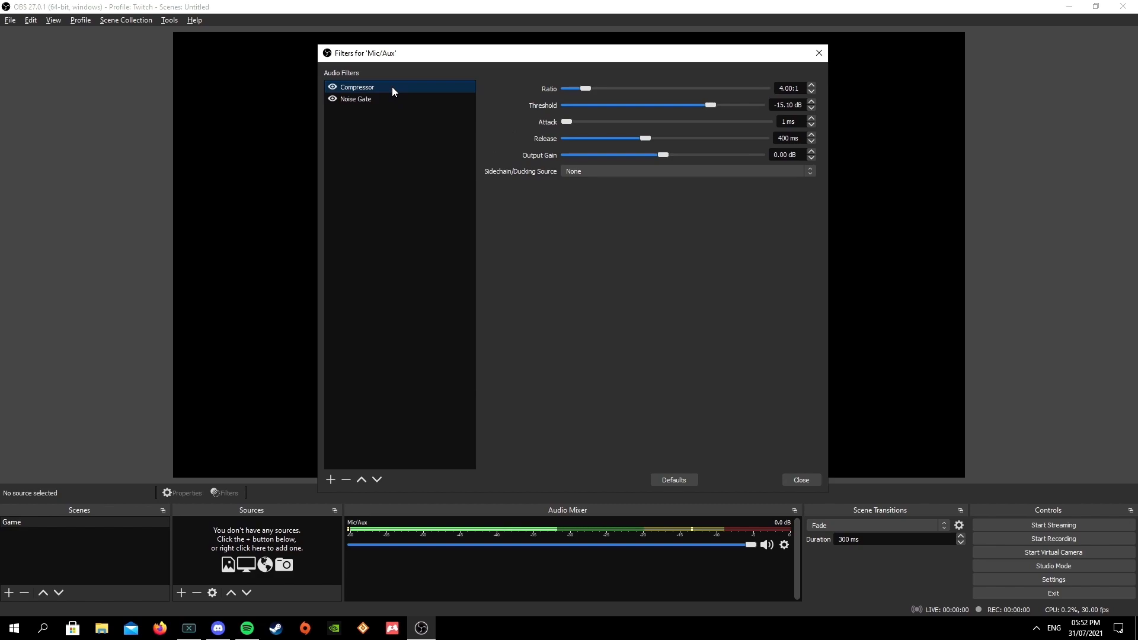
pyautogui.click(389, 99)
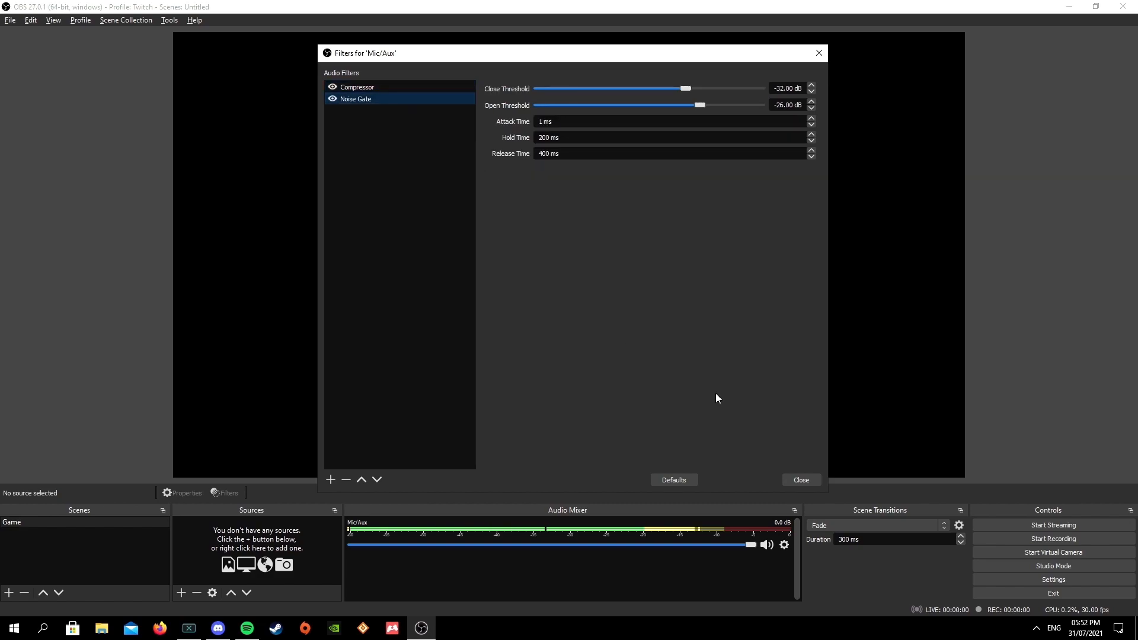